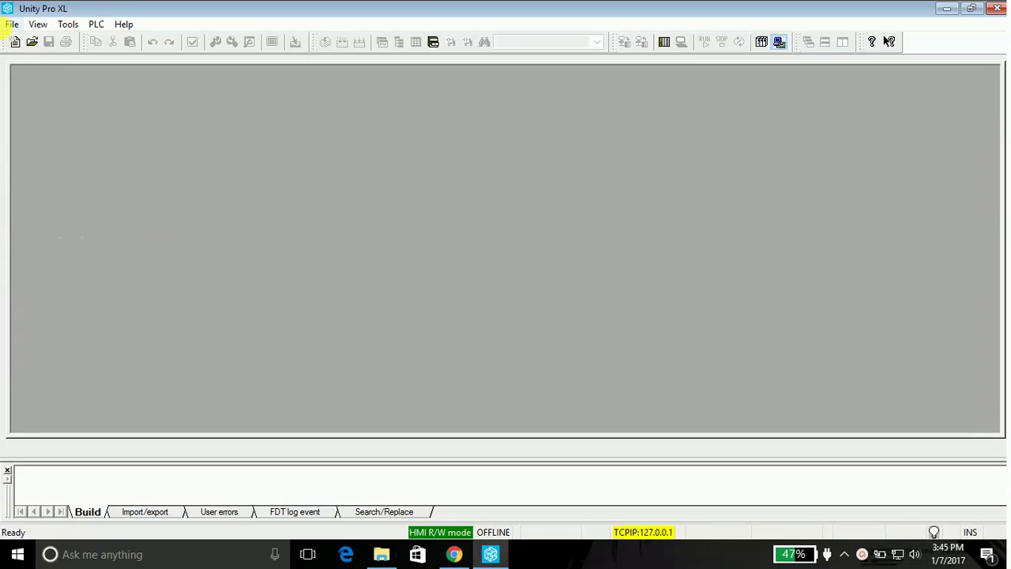
# - Create a new Modicon M340 project with a BMX P34 1000 CPU, keeping the BMX XBP 0800 rack
pyautogui.click(12, 25)
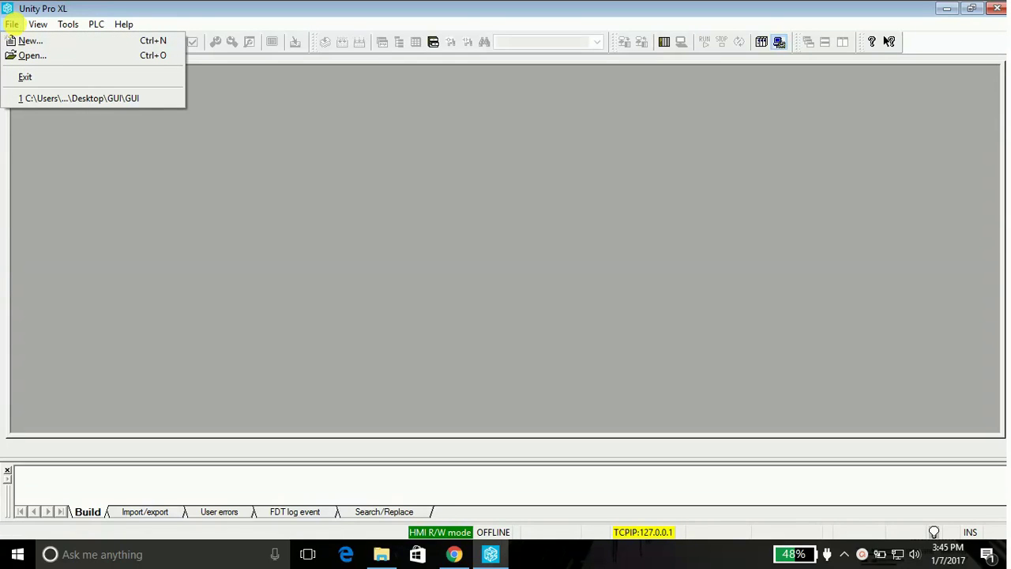
pyautogui.click(15, 41)
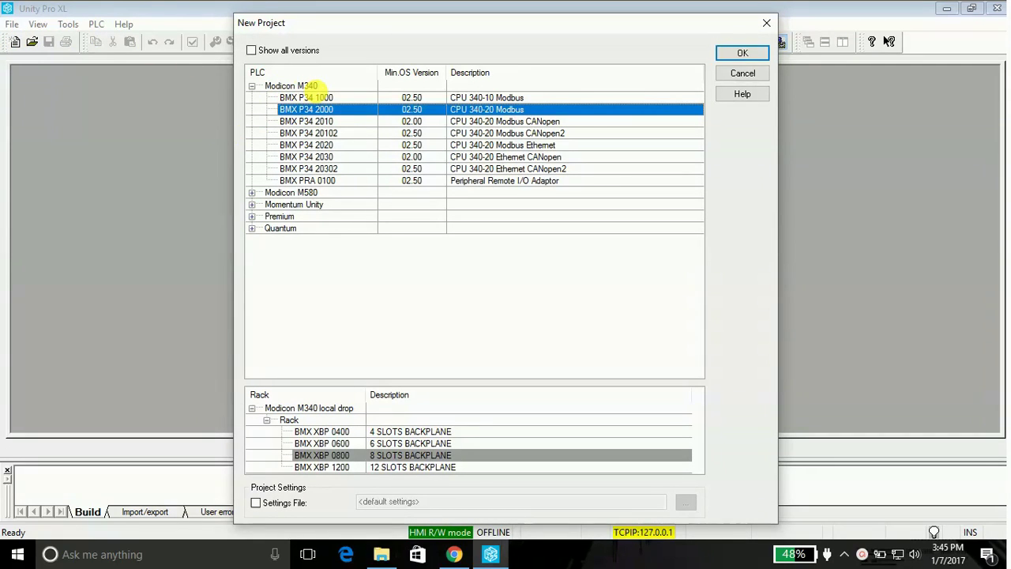
pyautogui.click(313, 98)
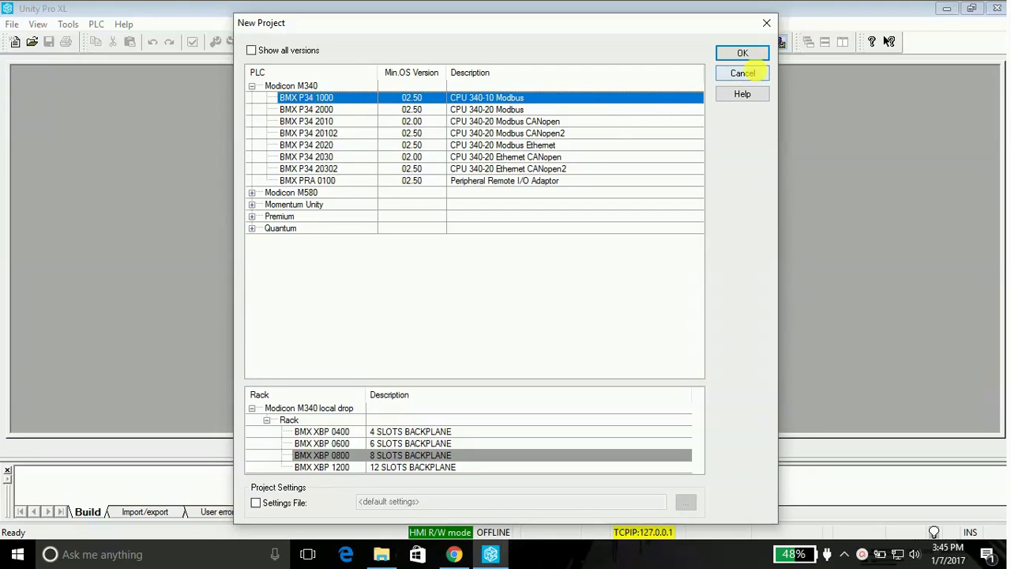
pyautogui.click(747, 52)
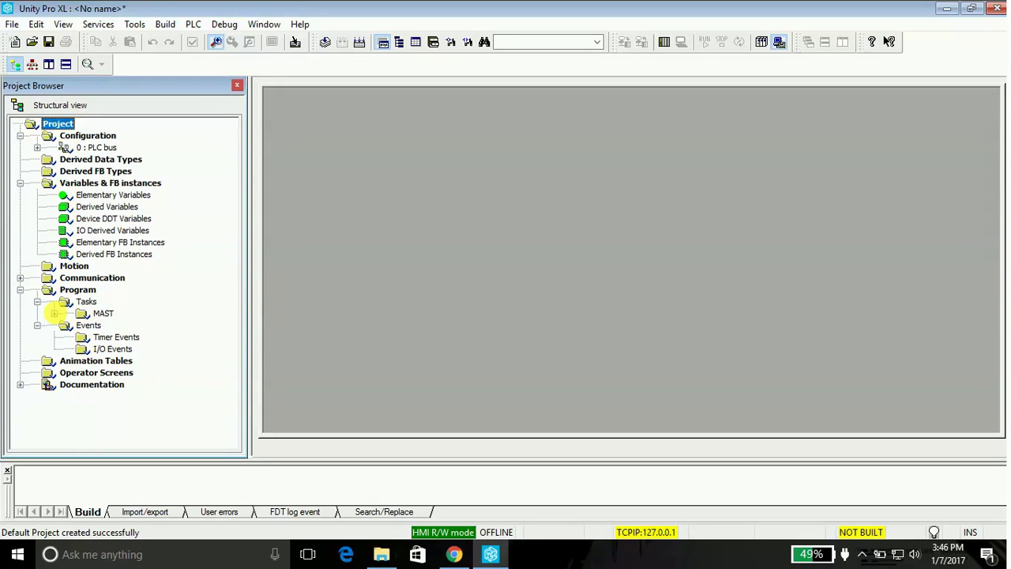
# - Expand MAST to reveal Sections, then expand 0 : PLC bus to reveal the BMX XBP 0800 rack
pyautogui.click(54, 314)
pyautogui.rightClick(118, 325)
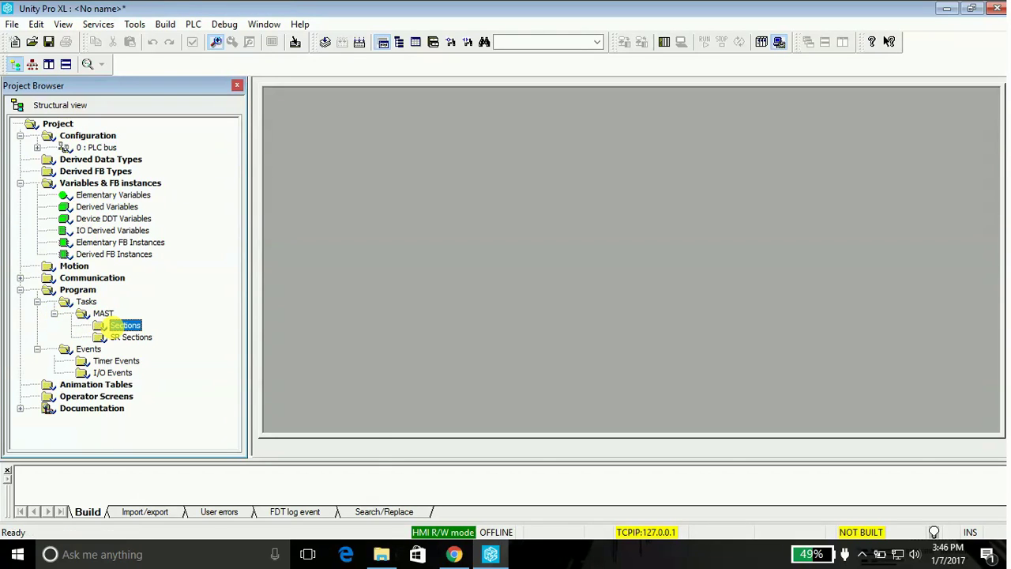
pyautogui.click(198, 285)
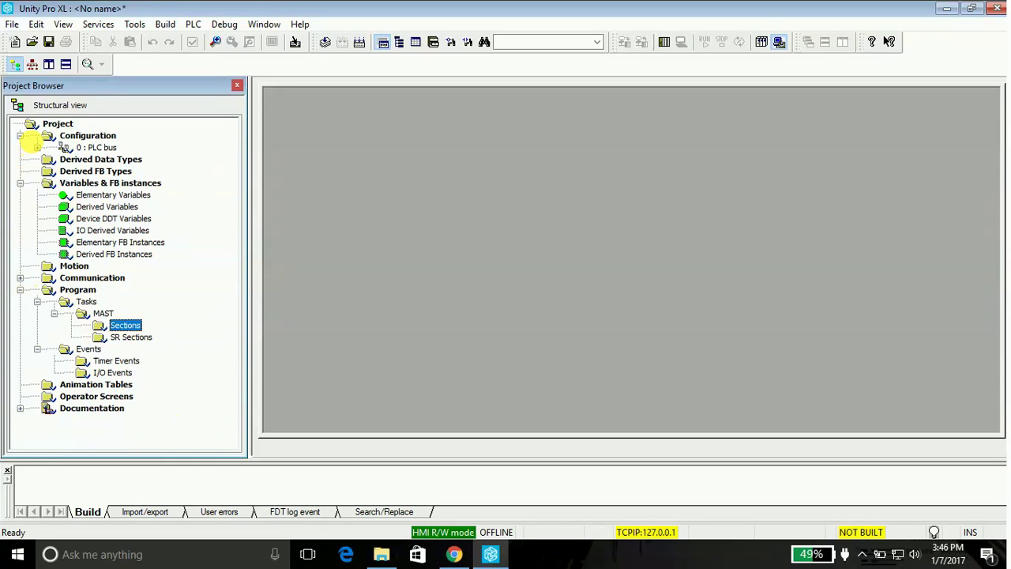
pyautogui.click(37, 148)
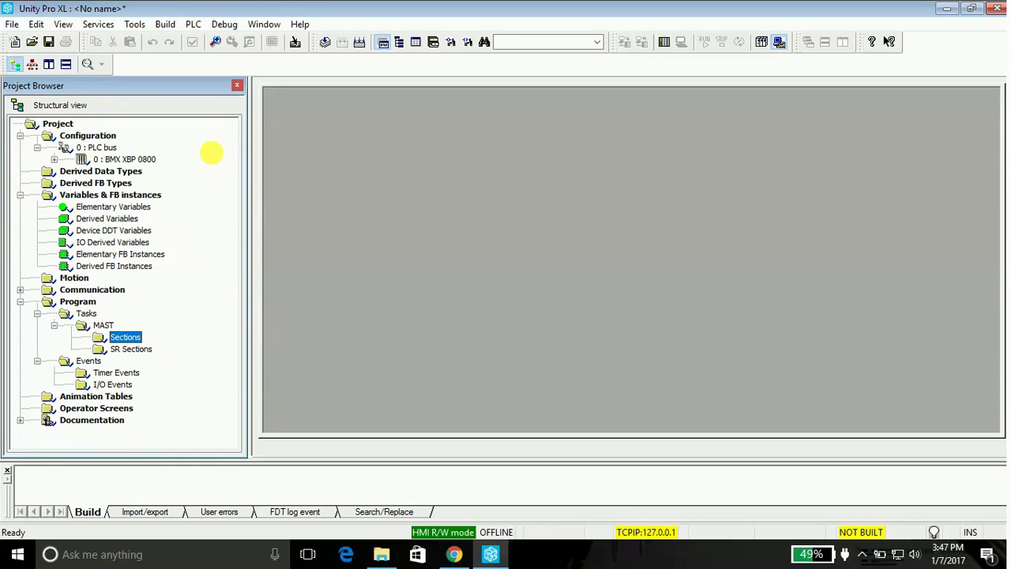
# - Open the BMX XBP 0800 rack in a maximized PLC bus window and close the Hardware Catalog
pyautogui.doubleClick(118, 159)
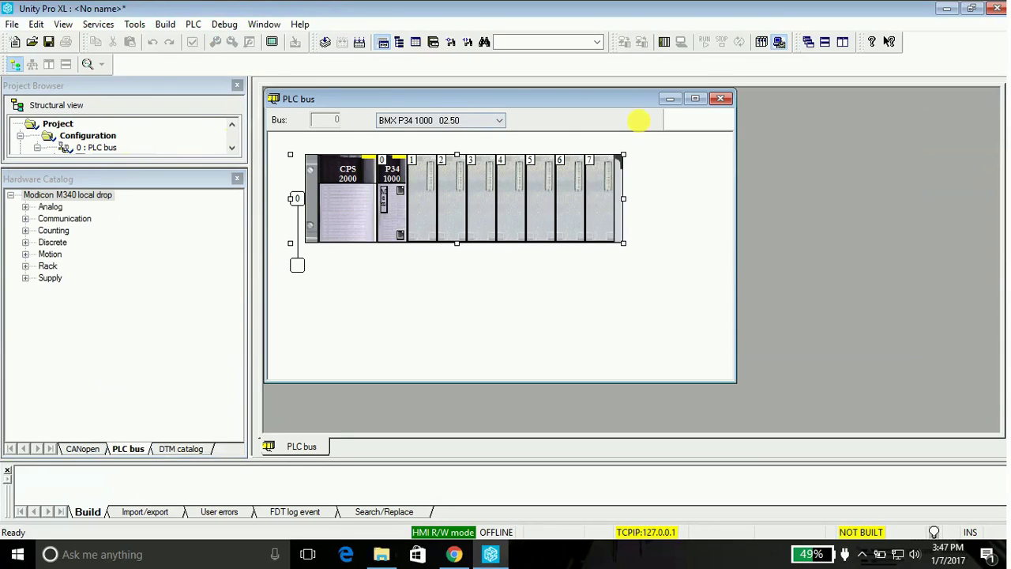
pyautogui.click(695, 99)
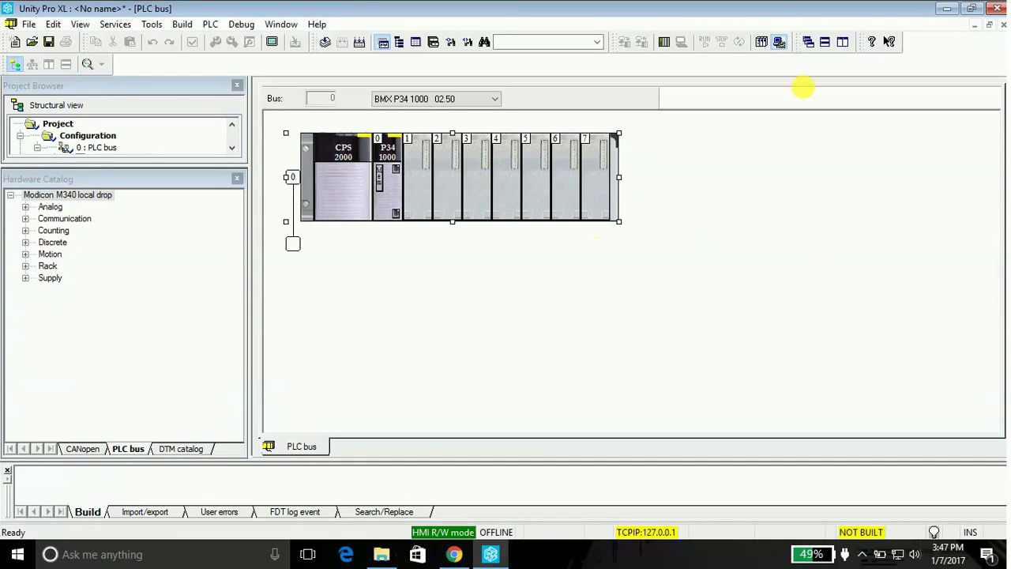
pyautogui.moveTo(189, 165)
pyautogui.mouseDown()
pyautogui.moveTo(195, 421)
pyautogui.moveTo(196, 164)
pyautogui.mouseUp()
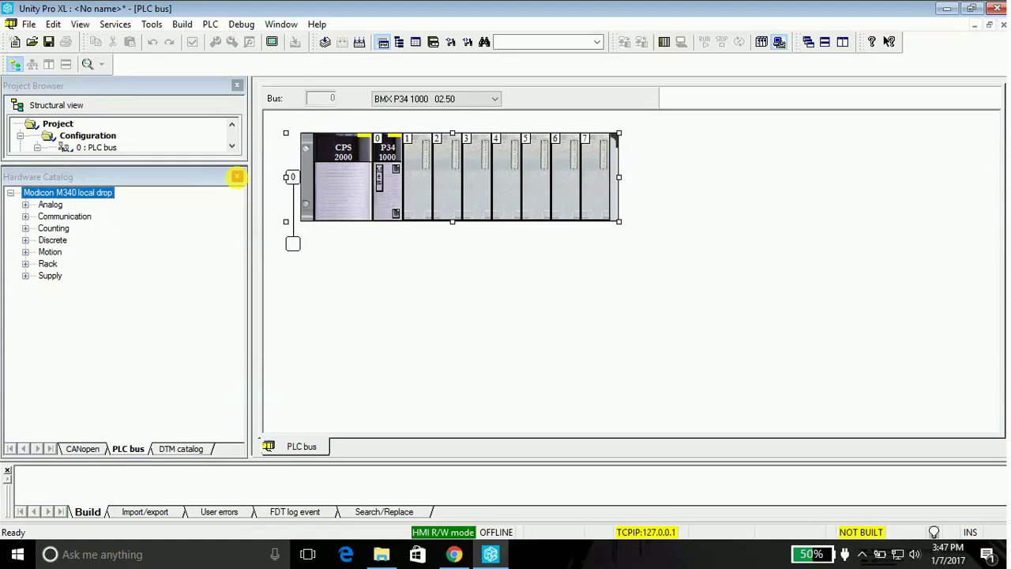
pyautogui.click(237, 176)
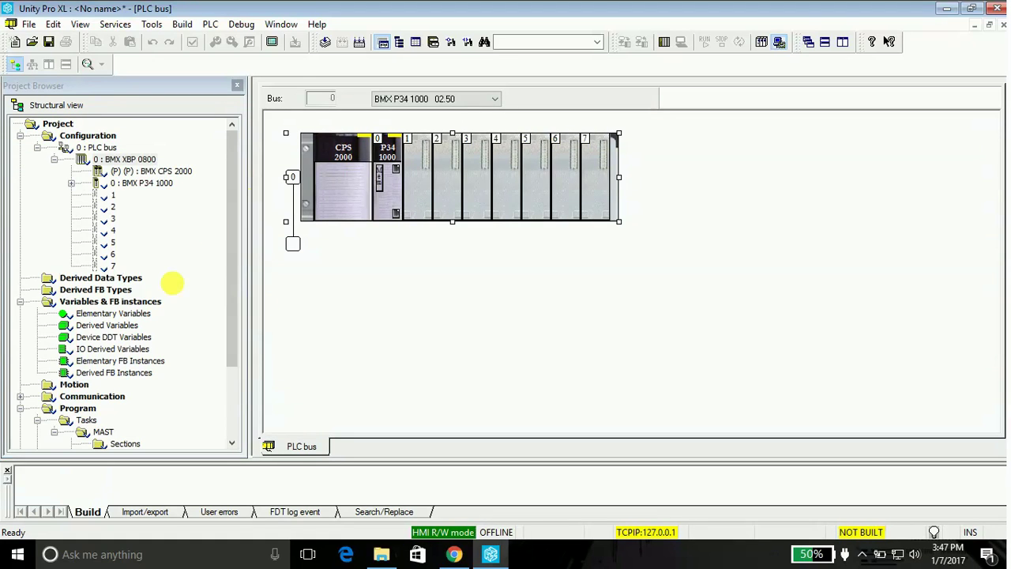
# - Reopen the Hardware Catalog and drag BMX DAI 1604 from the Discrete category into rack slot 1
pyautogui.click(152, 24)
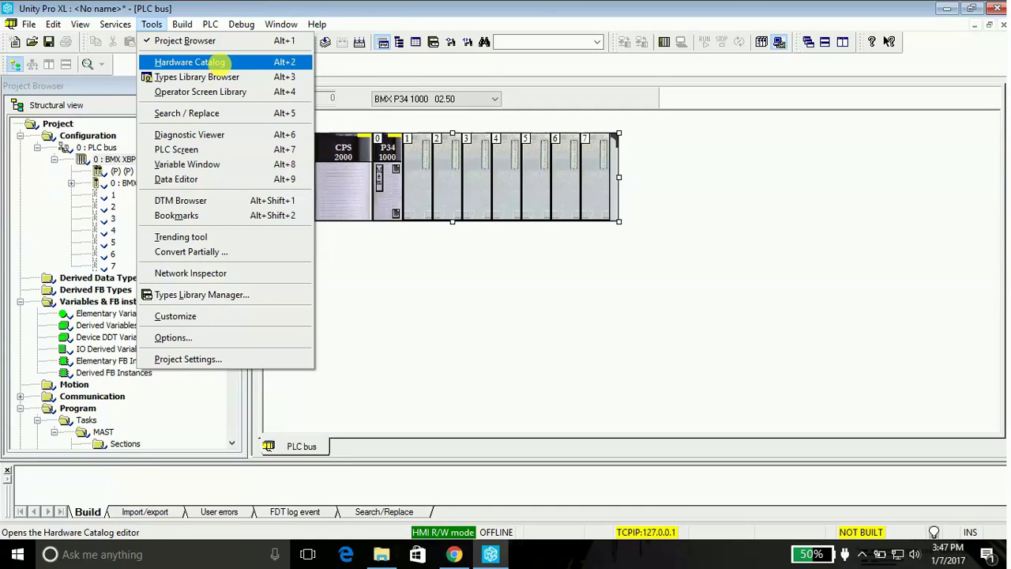
pyautogui.click(213, 61)
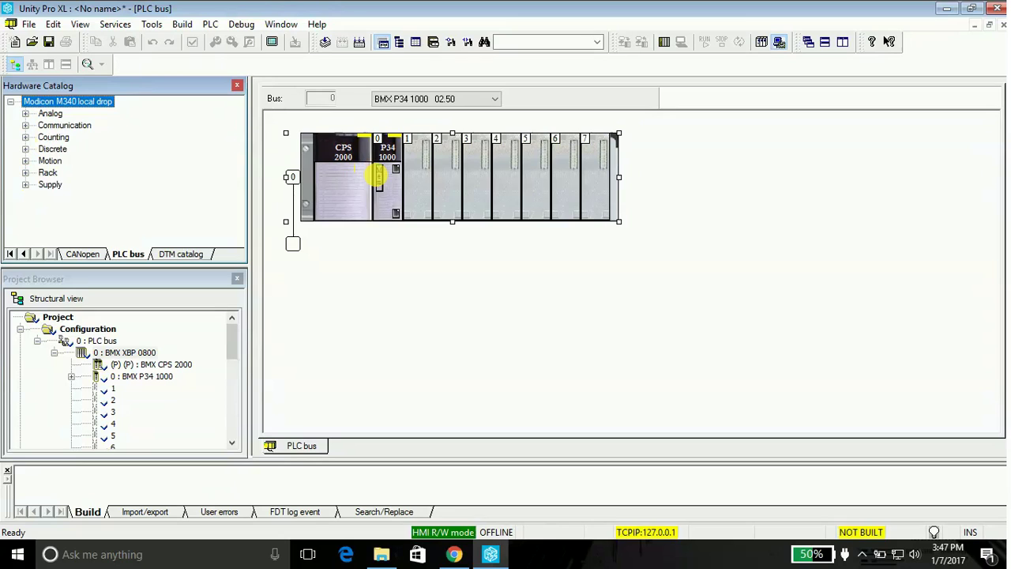
pyautogui.click(25, 149)
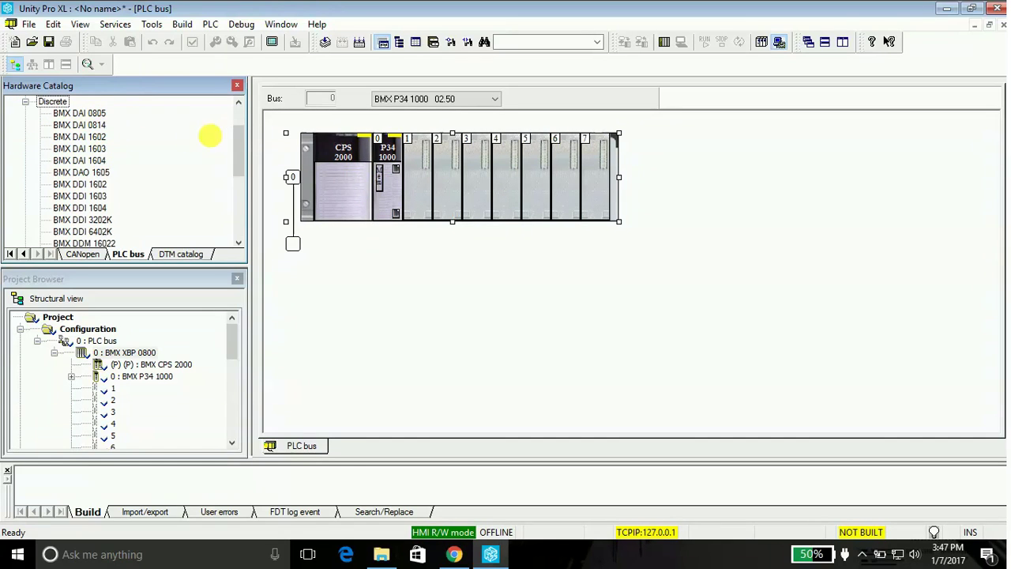
pyautogui.moveTo(237, 133); pyautogui.dragTo(237, 147)
pyautogui.scroll(1, 237, 165)
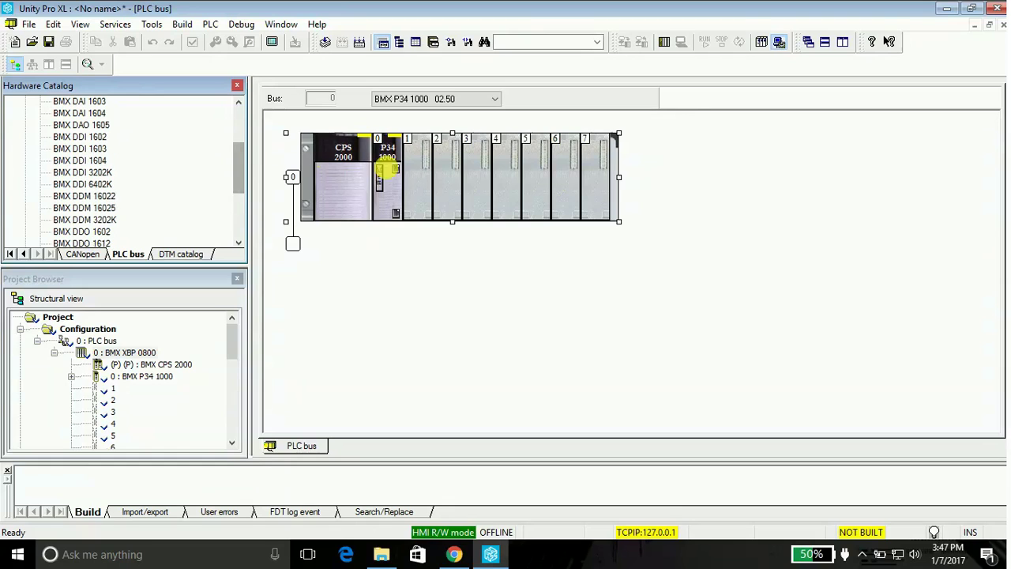
pyautogui.scroll(2, 237, 161)
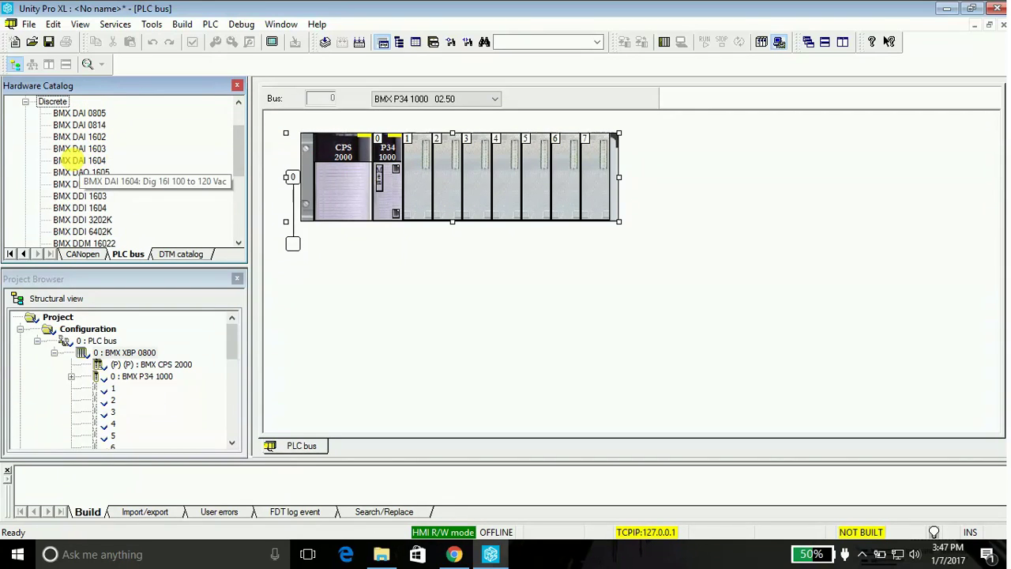
pyautogui.click(66, 160)
pyautogui.moveTo(62, 161); pyautogui.dragTo(411, 205)
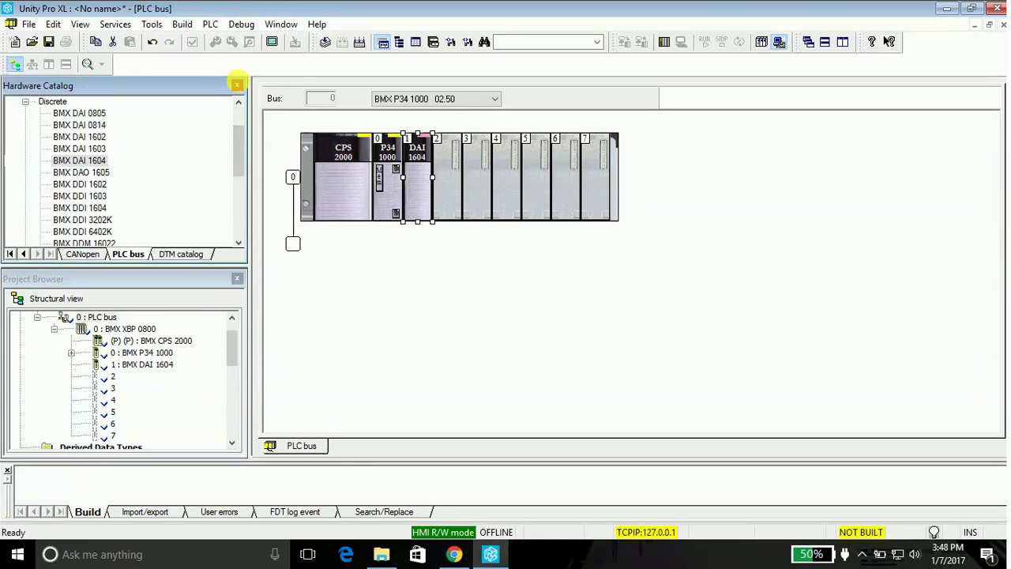
# - Close the Hardware Catalog and side panel, then reopen the Project Browser from Tools
pyautogui.click(237, 86)
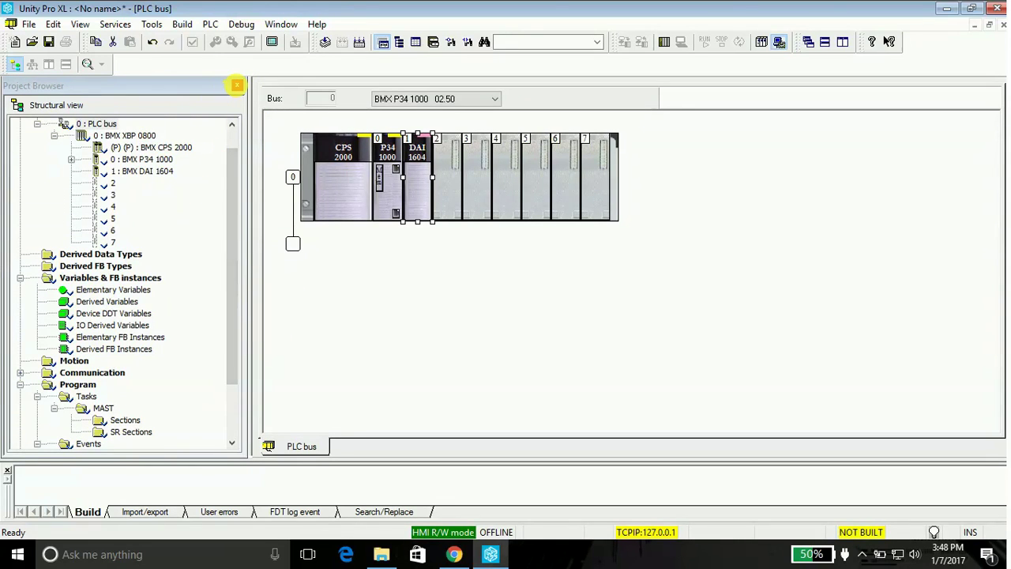
pyautogui.click(236, 85)
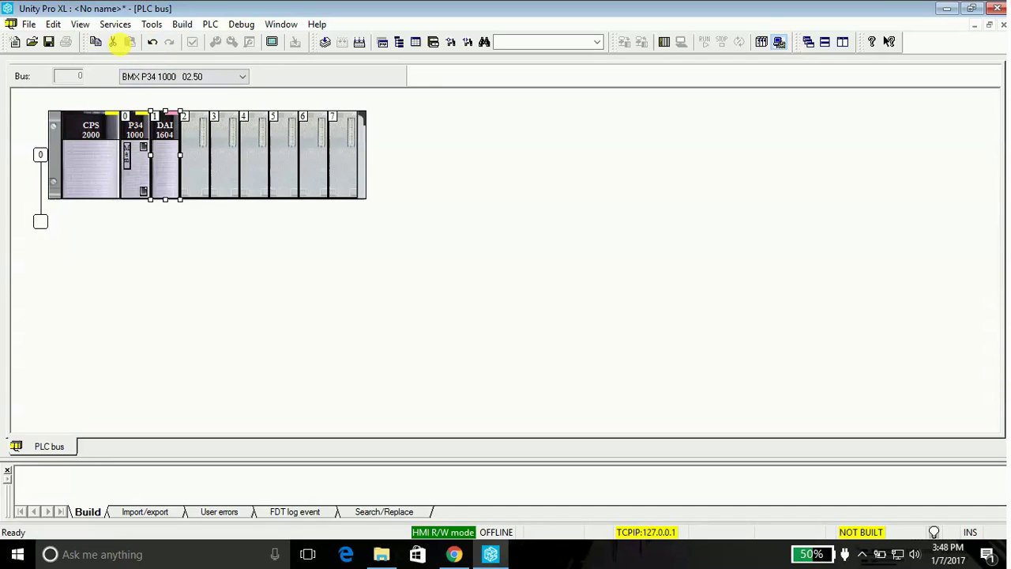
pyautogui.click(151, 25)
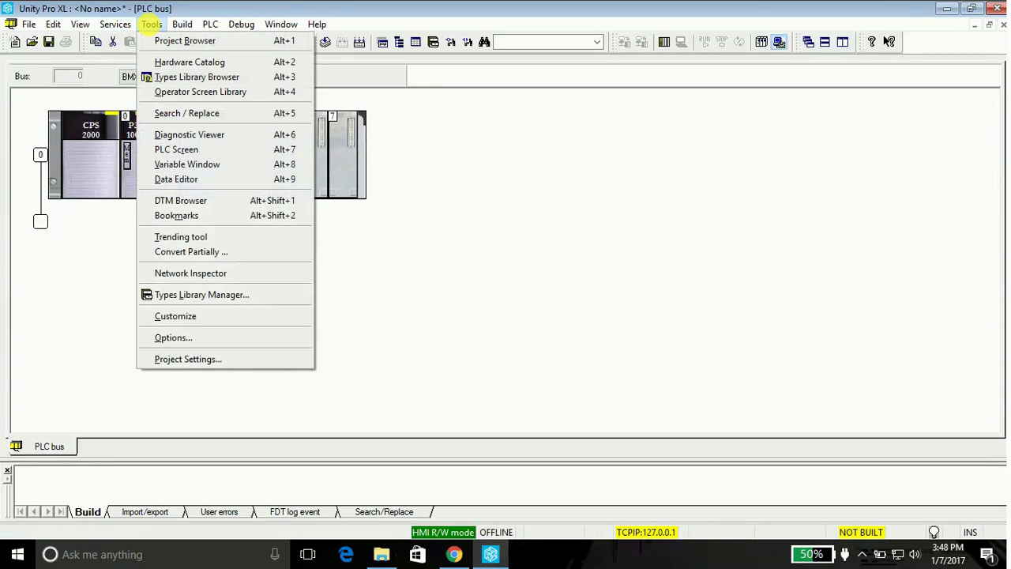
pyautogui.click(154, 39)
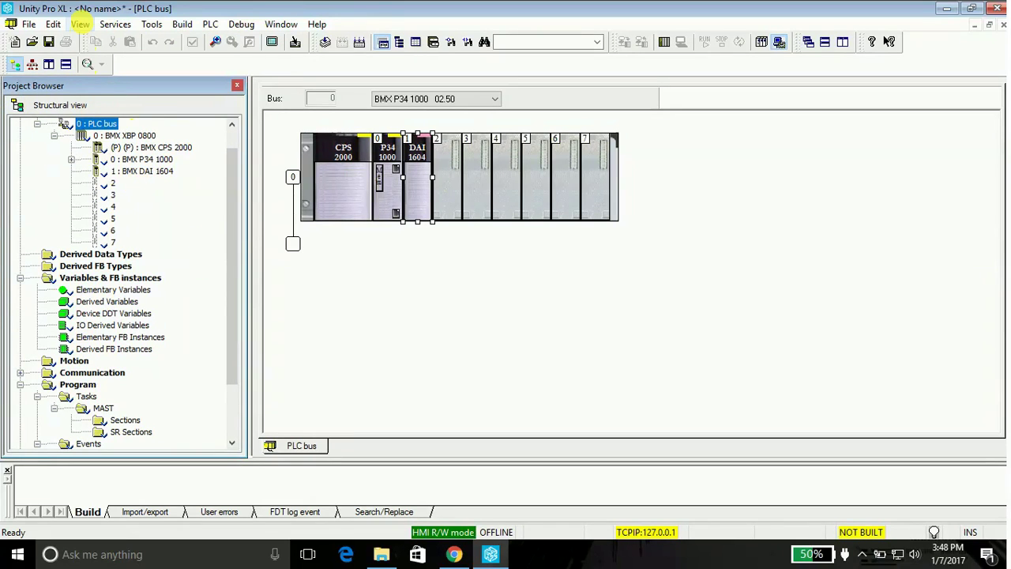
# - Try the Functional View, return to the Structural View, and scroll the tree down to Sections
pyautogui.click(80, 24)
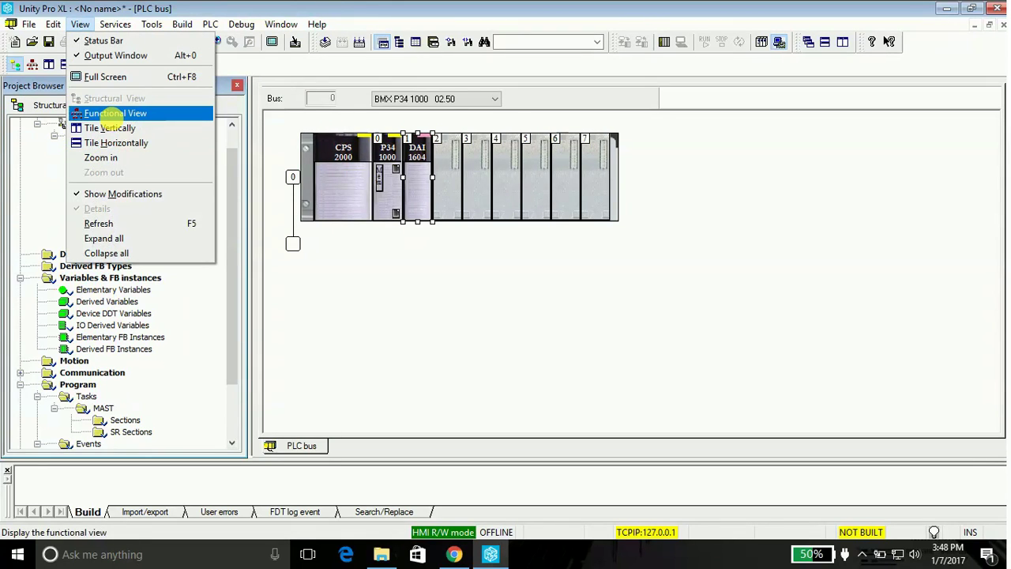
pyautogui.click(112, 118)
pyautogui.click(80, 24)
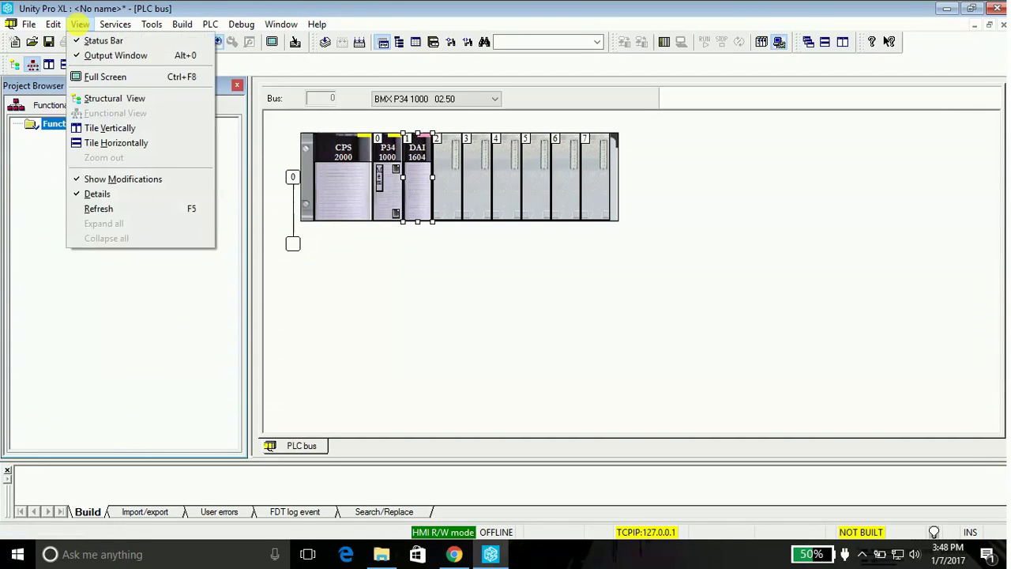
pyautogui.click(80, 23)
pyautogui.click(82, 24)
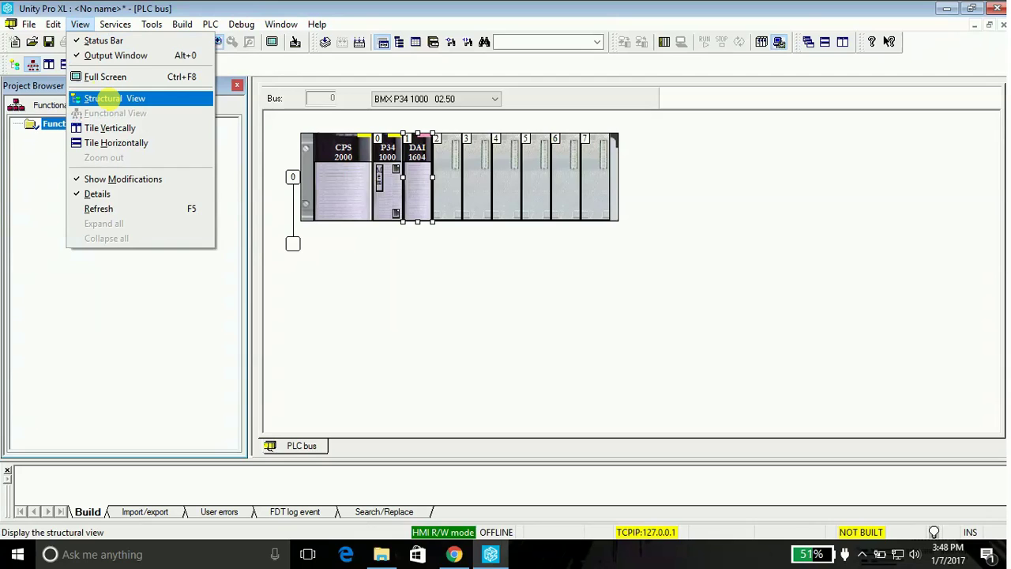
pyautogui.click(112, 98)
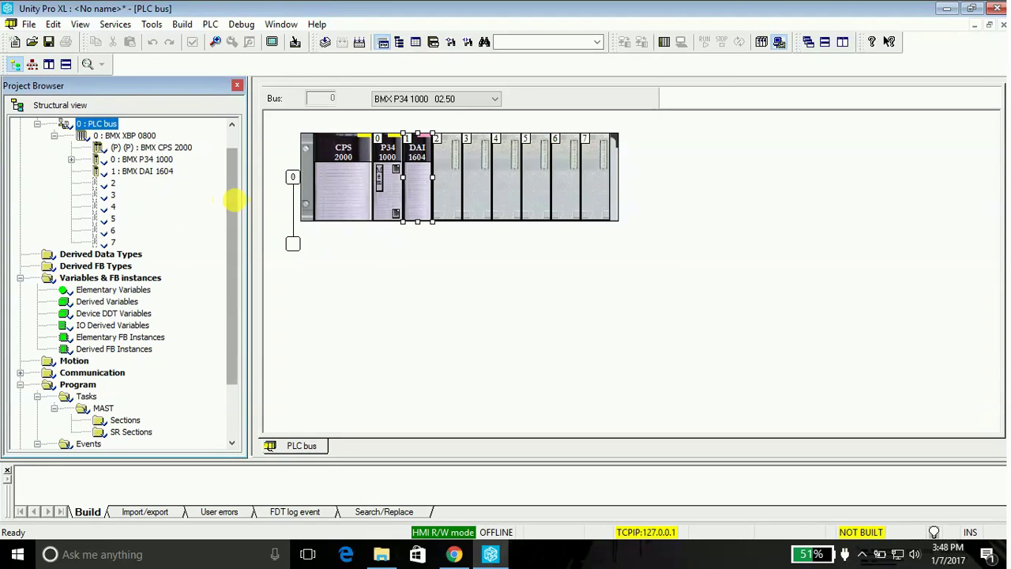
pyautogui.scroll(1, 229, 208)
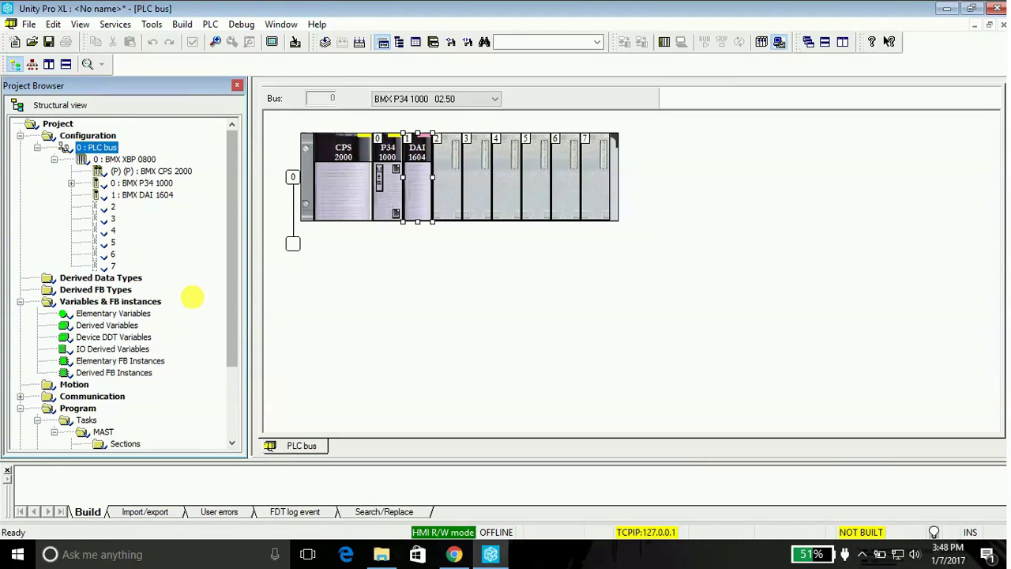
pyautogui.moveTo(229, 203); pyautogui.dragTo(237, 438)
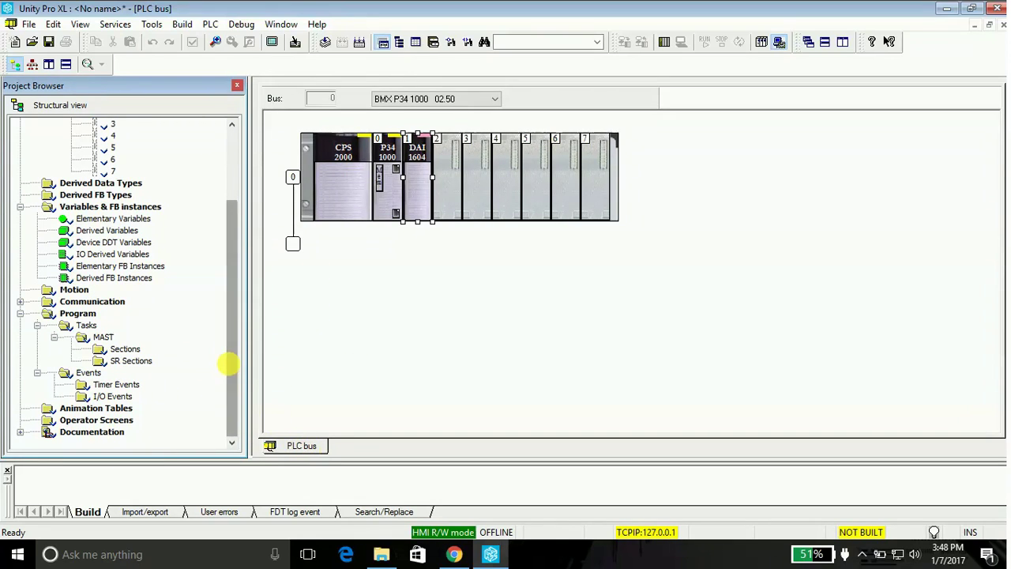
# - Add a new ST section named Motor under the MAST task's Sections
pyautogui.rightClick(119, 348)
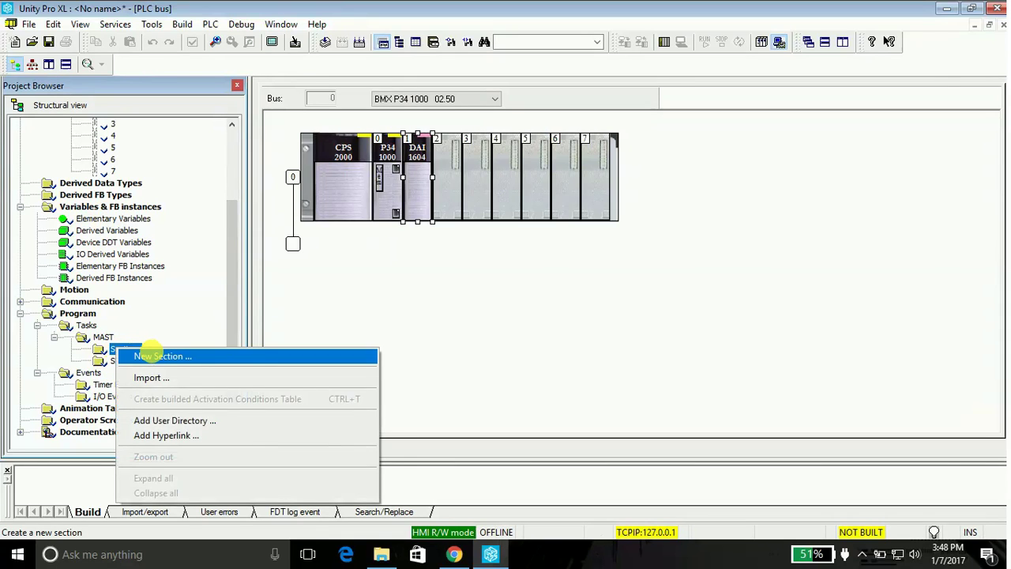
pyautogui.click(152, 352)
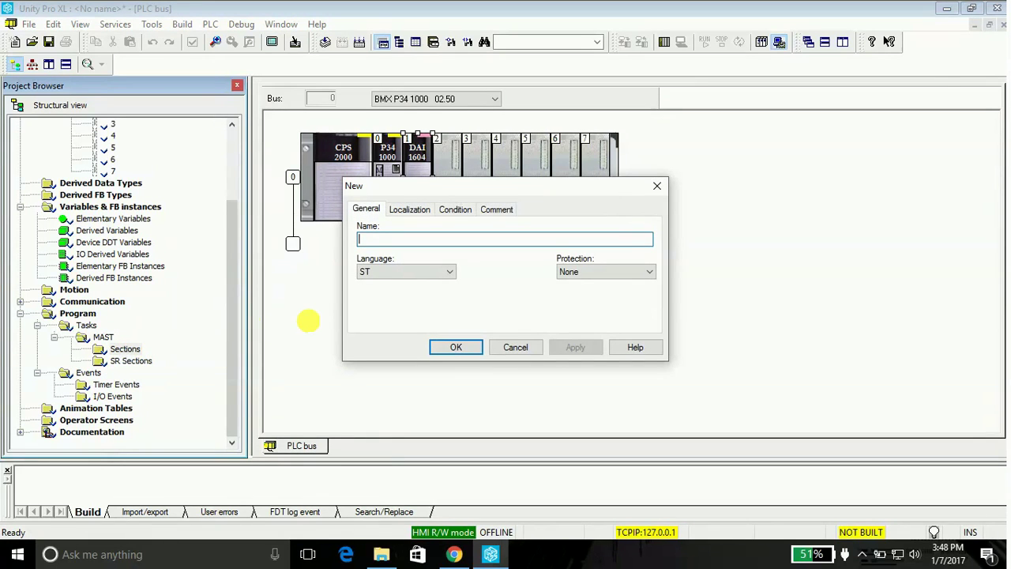
pyautogui.write('Motor')
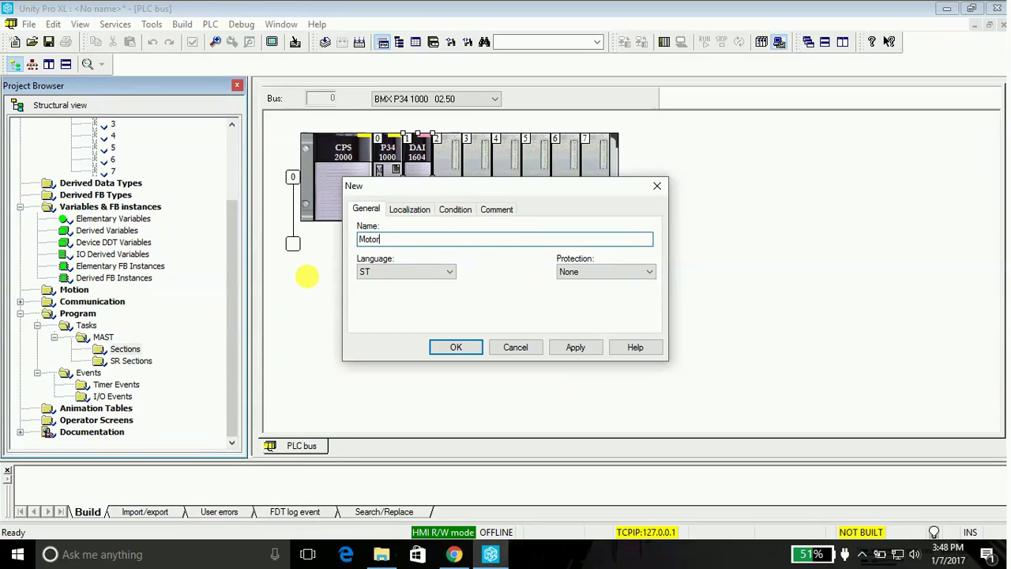
pyautogui.press('Return')
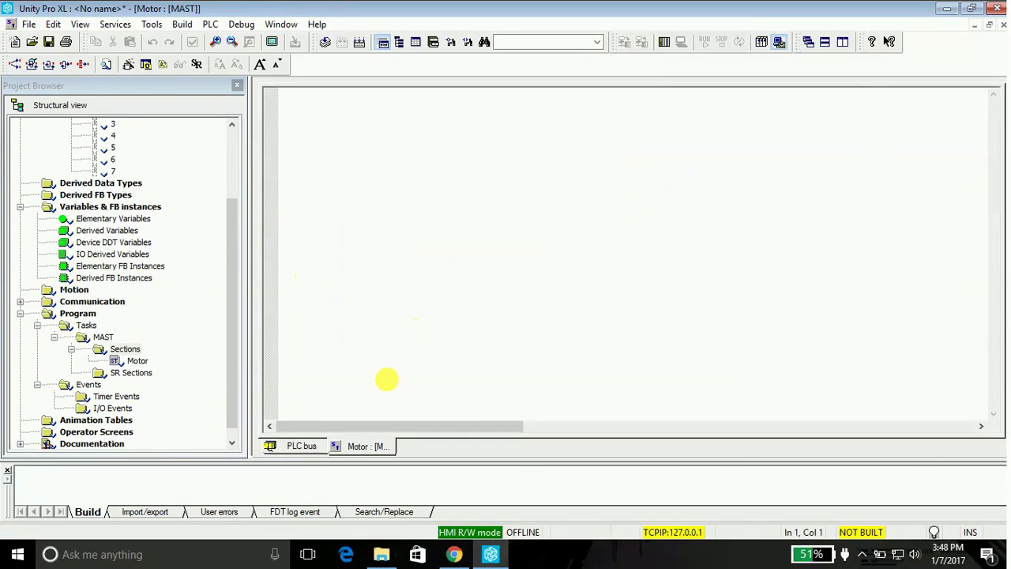
# - Switch back and forth between the PLC bus rack view and the empty Motor section editor
pyautogui.click(302, 447)
pyautogui.click(358, 446)
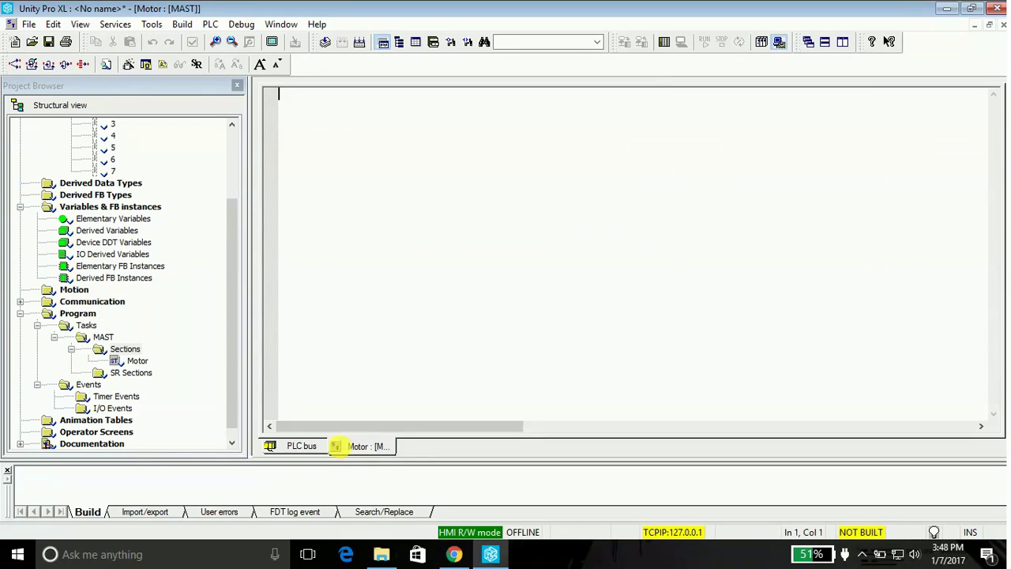
pyautogui.click(312, 446)
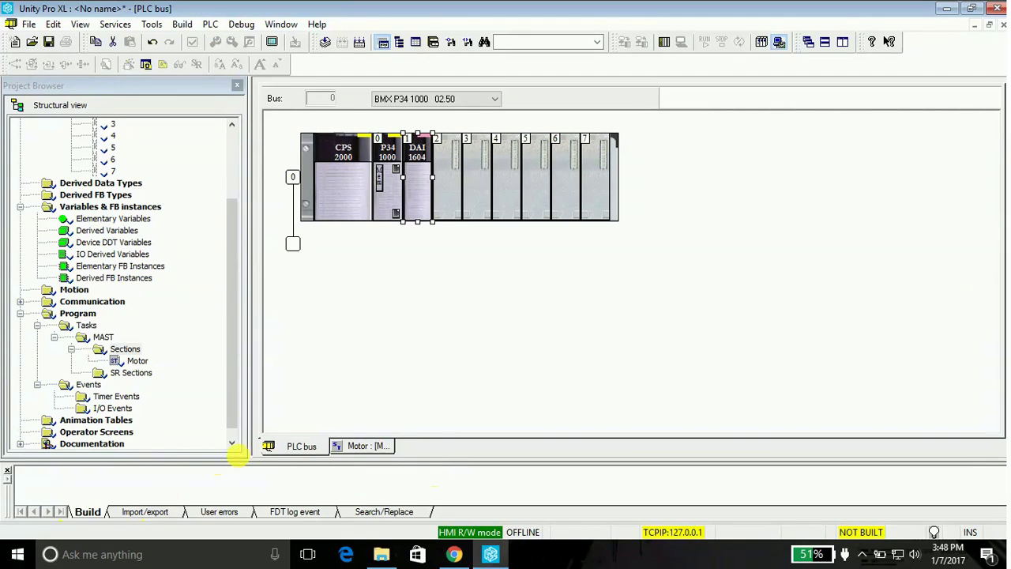
pyautogui.click(358, 445)
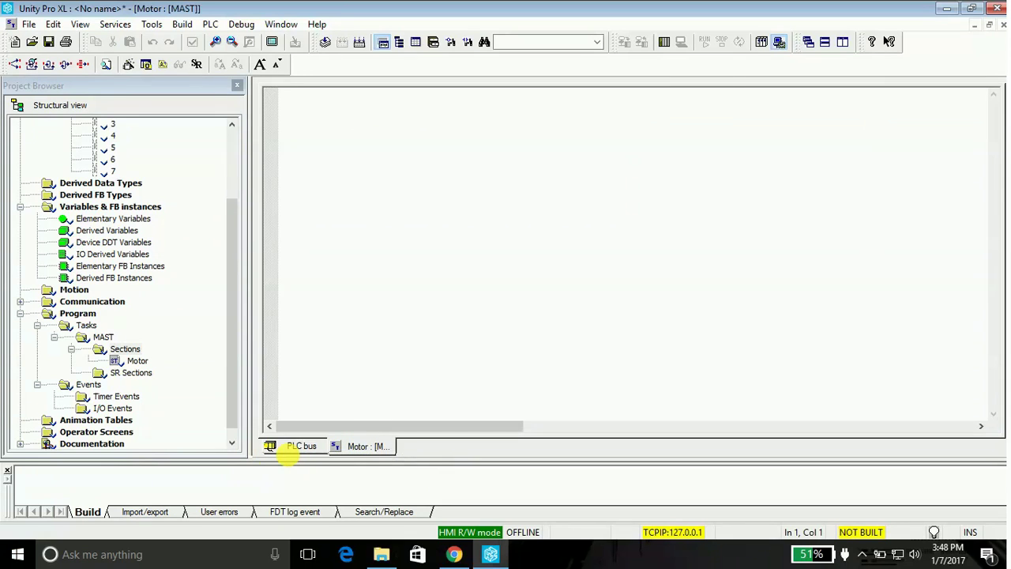
pyautogui.click(294, 447)
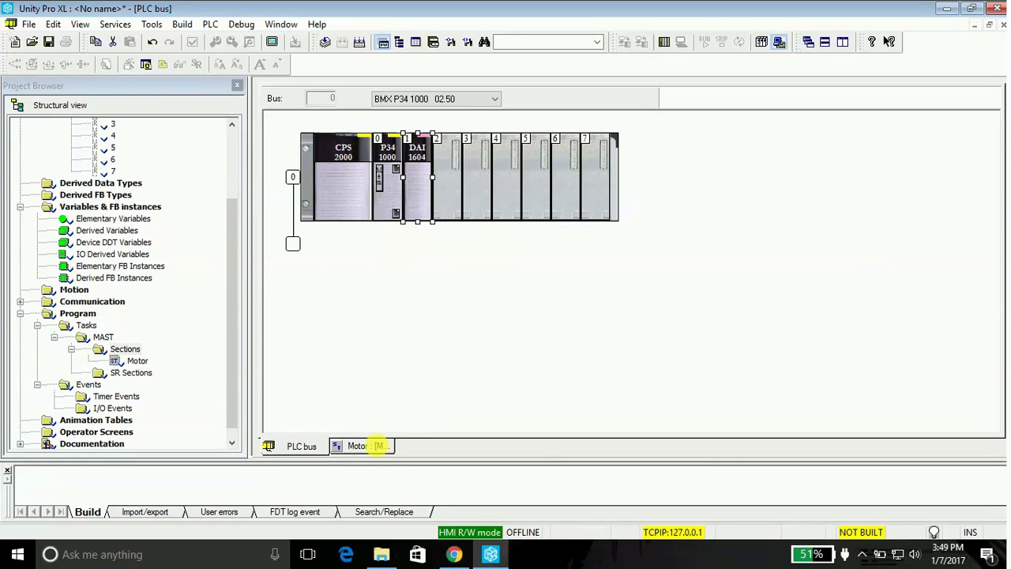
pyautogui.click(374, 445)
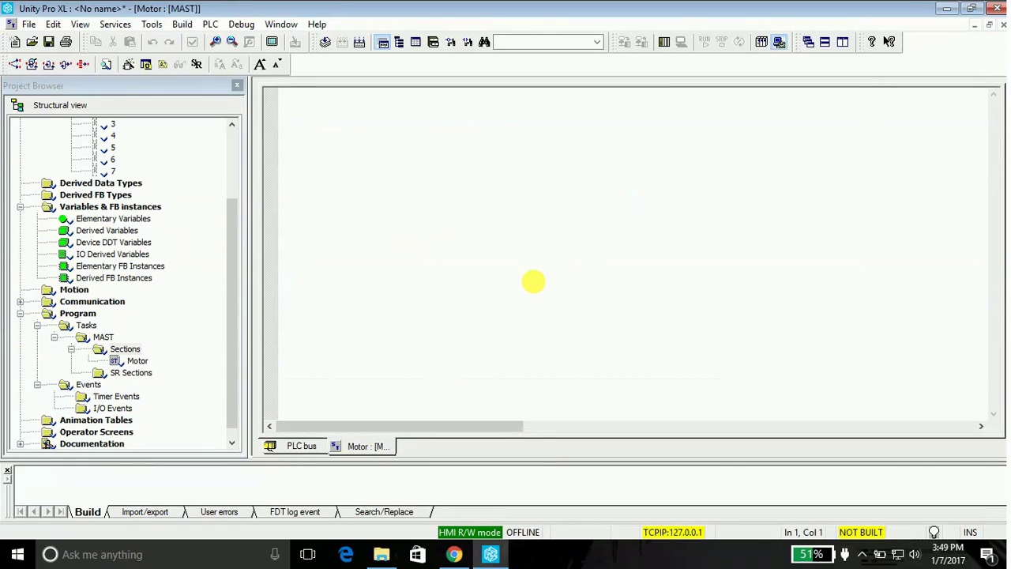
pyautogui.click(300, 447)
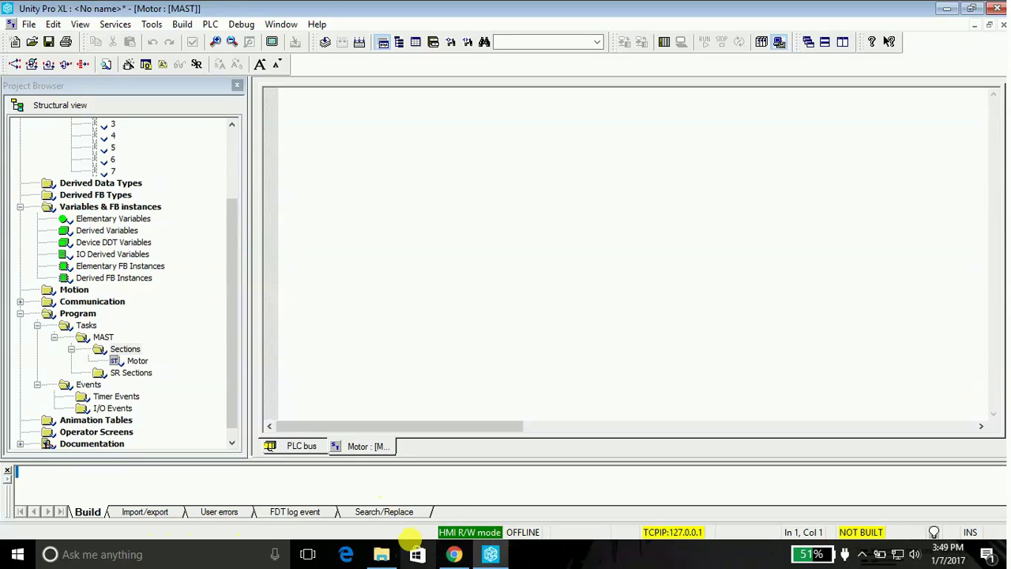
pyautogui.moveTo(393, 542)
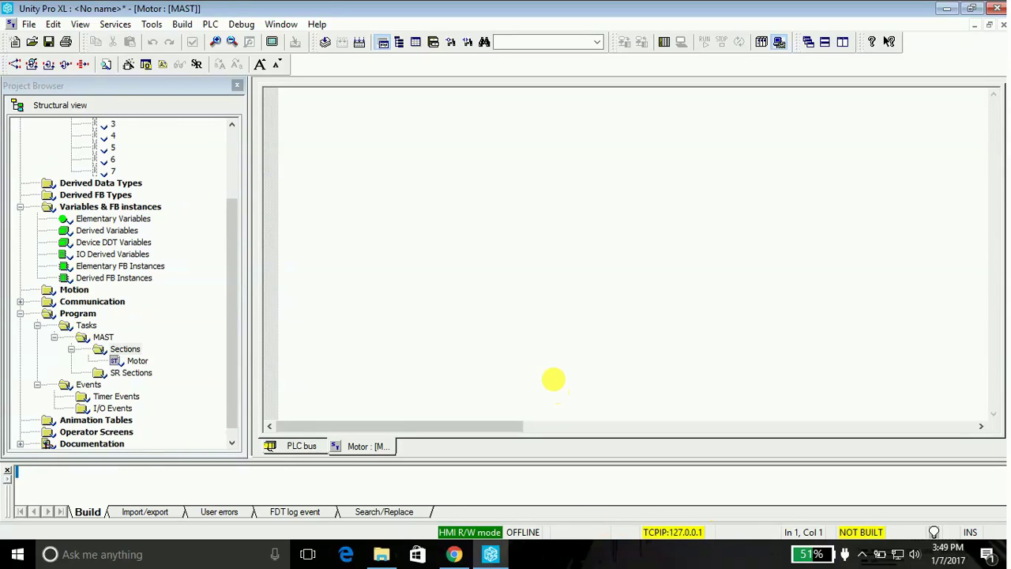
pyautogui.scroll(1, 174, 194)
pyautogui.moveTo(228, 203); pyautogui.dragTo(236, 142)
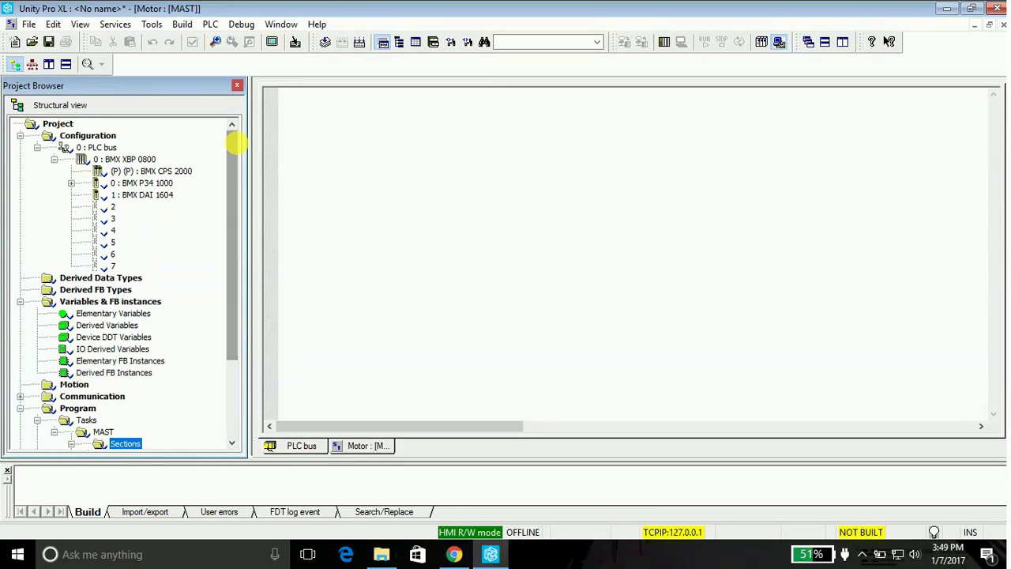